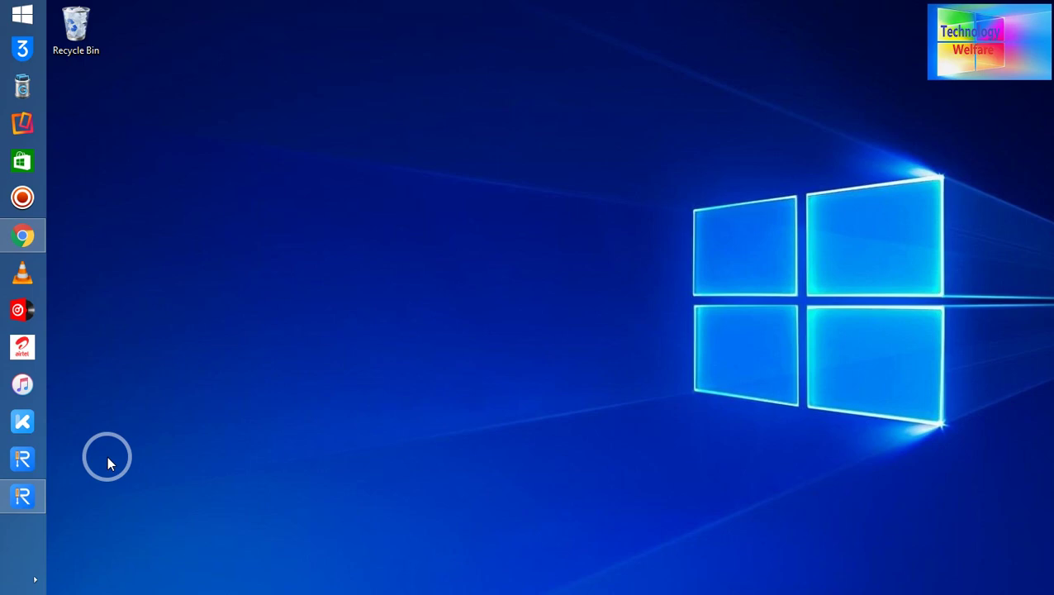
Restore the ReiBoot window and go to the Reset Device page with Factory Reset selected
click(22, 497)
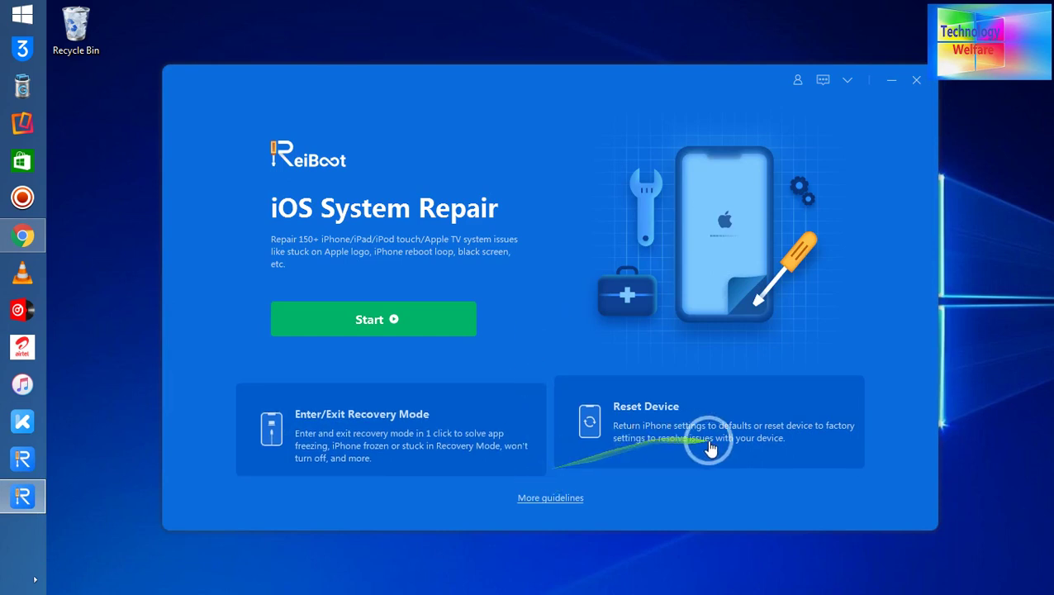
click(668, 422)
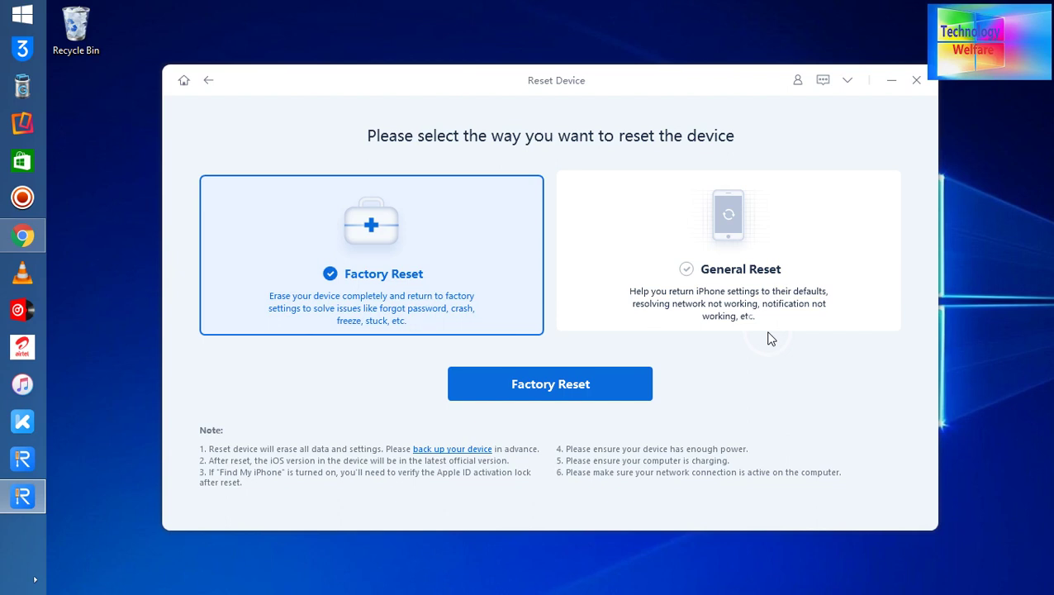
click(748, 277)
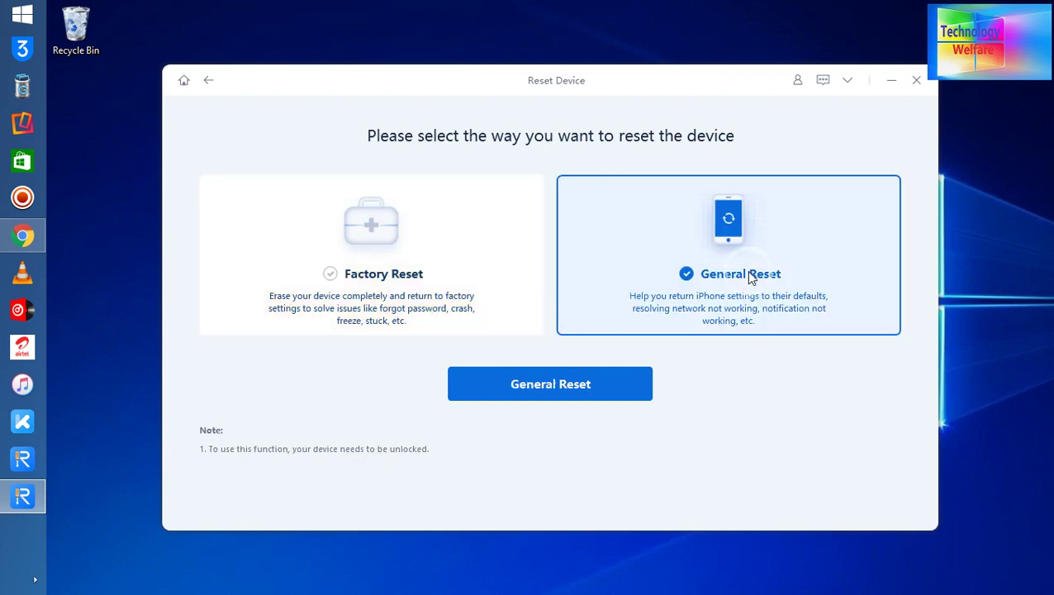
click(388, 263)
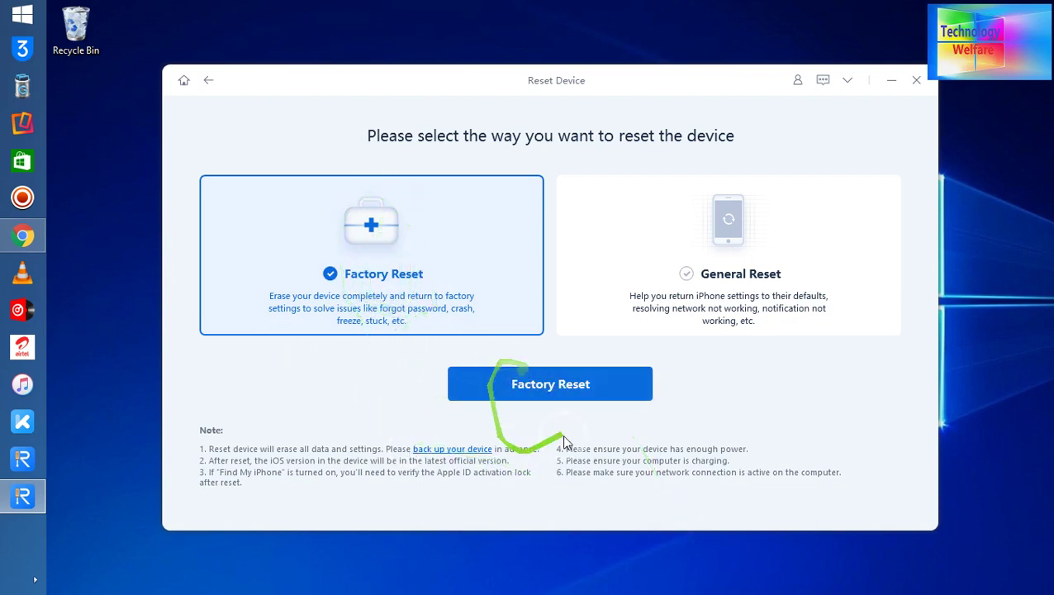
Proceed with Factory Reset and download the iPhone 5S firmware package 12.5.1
click(551, 386)
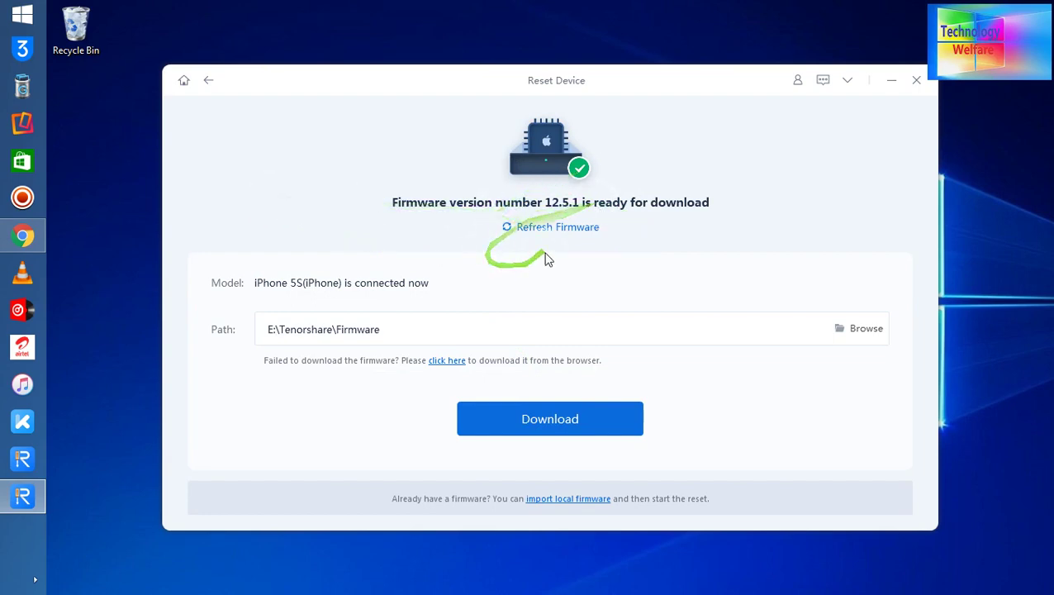
click(512, 411)
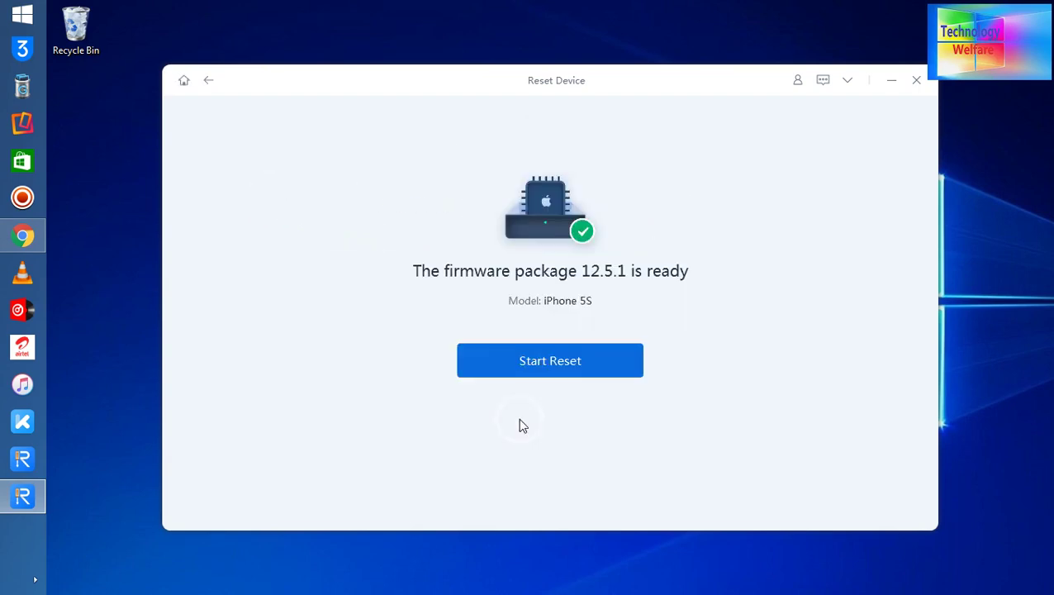
Start the reset to bring up the erase-all-data confirmation warning
click(518, 360)
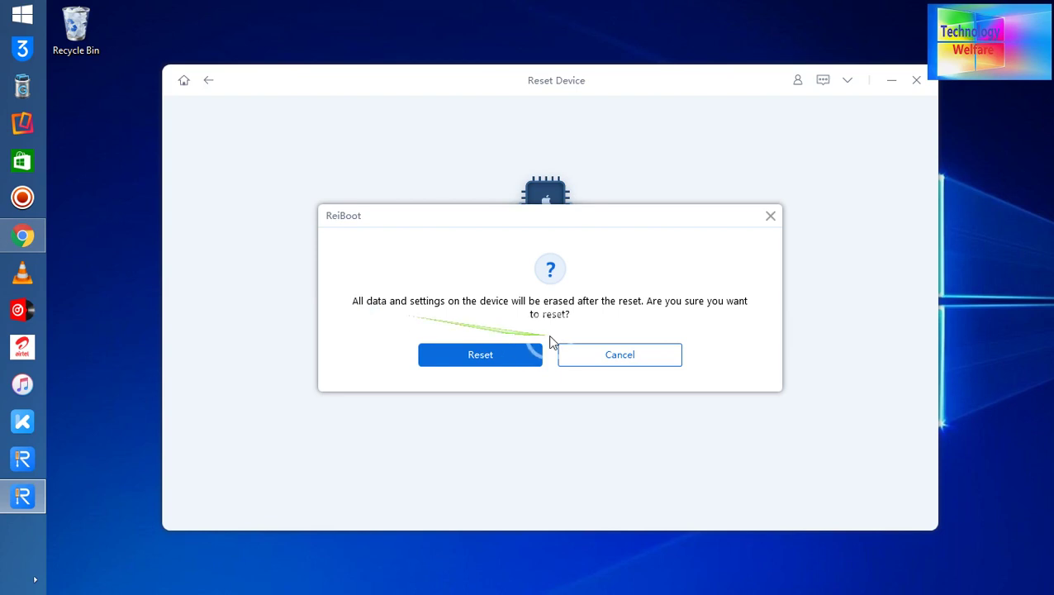
Confirm erasing all data and settings so the iPhone 5S reset begins
click(484, 361)
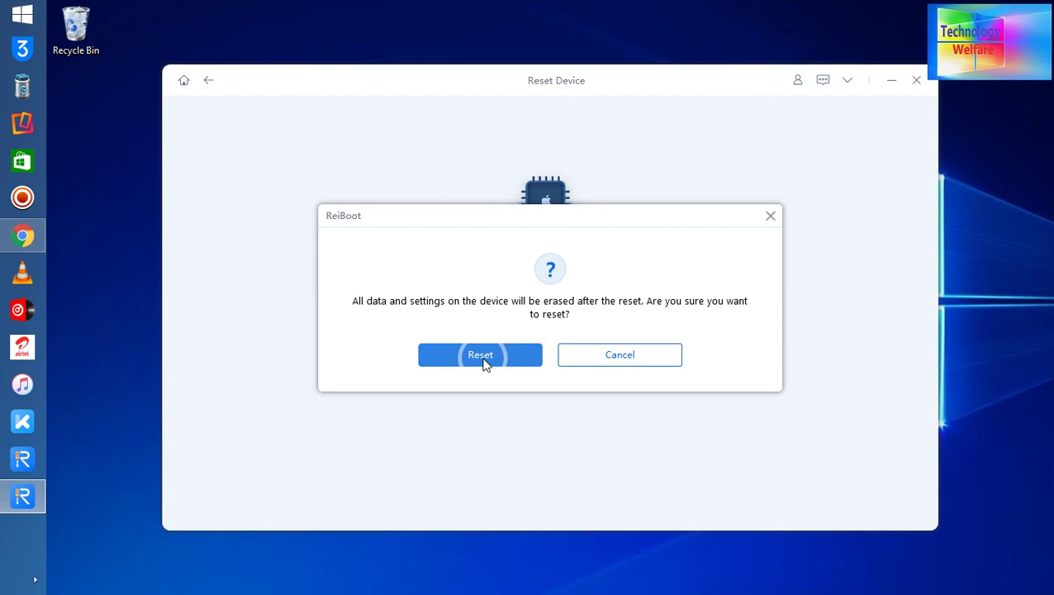